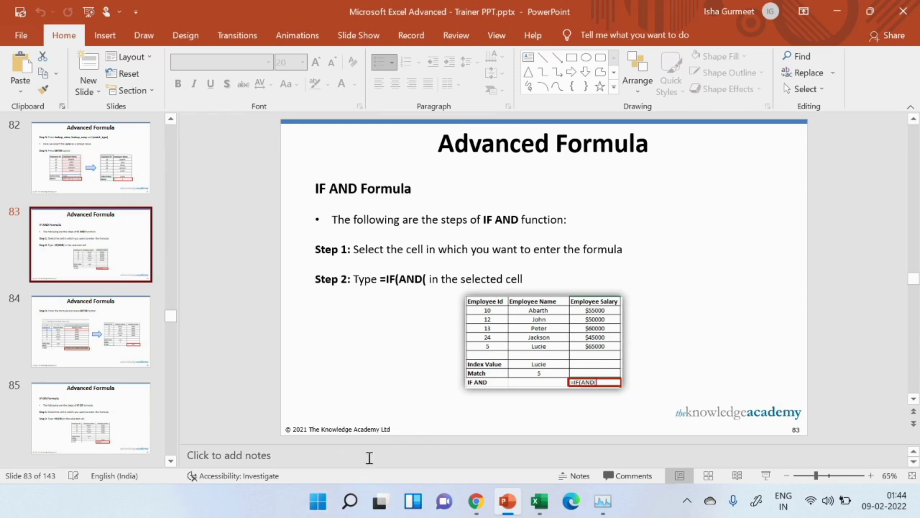
- Switch from PowerPoint to the Excel workbook with the student sheet
{"action": "left_click", "coordinate": [538, 500]}
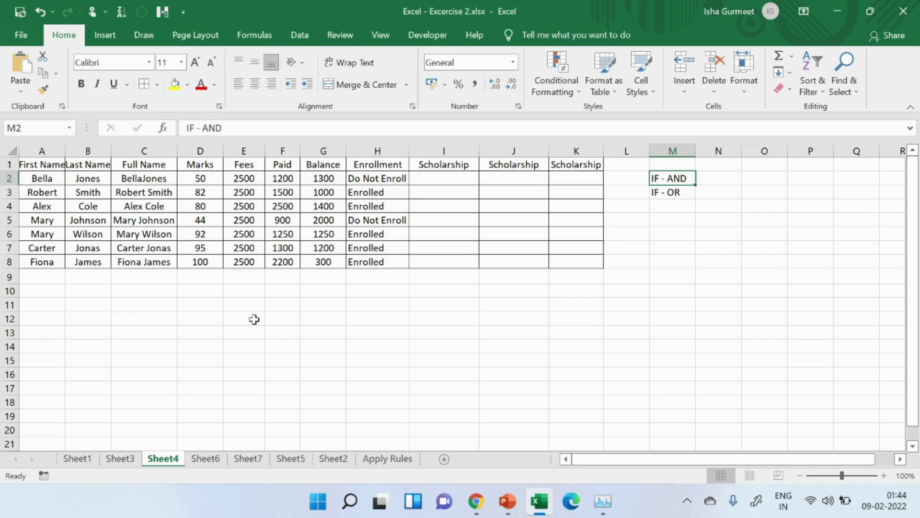
- Note 'Score>80' in D11 and 'Balance<=1500' in E11 below the student table
{"action": "left_click", "coordinate": [211, 305]}
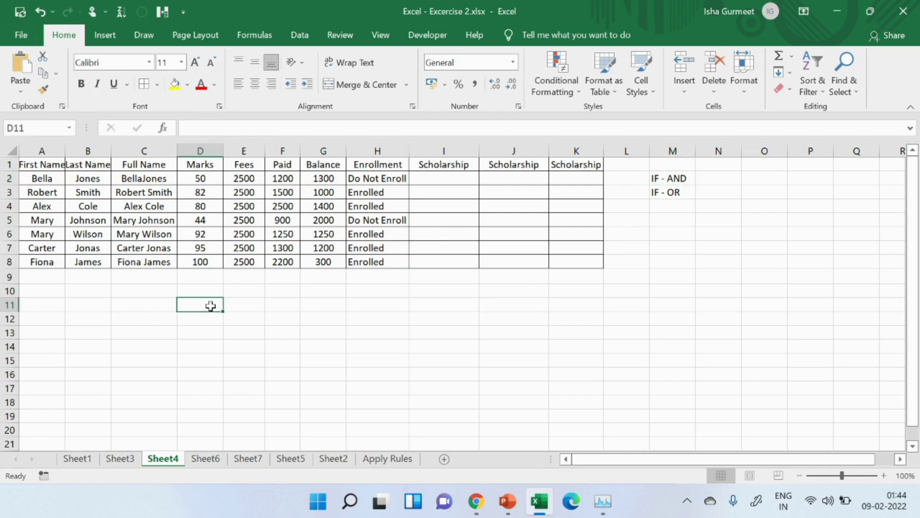
{"action": "type", "text": "Score"}
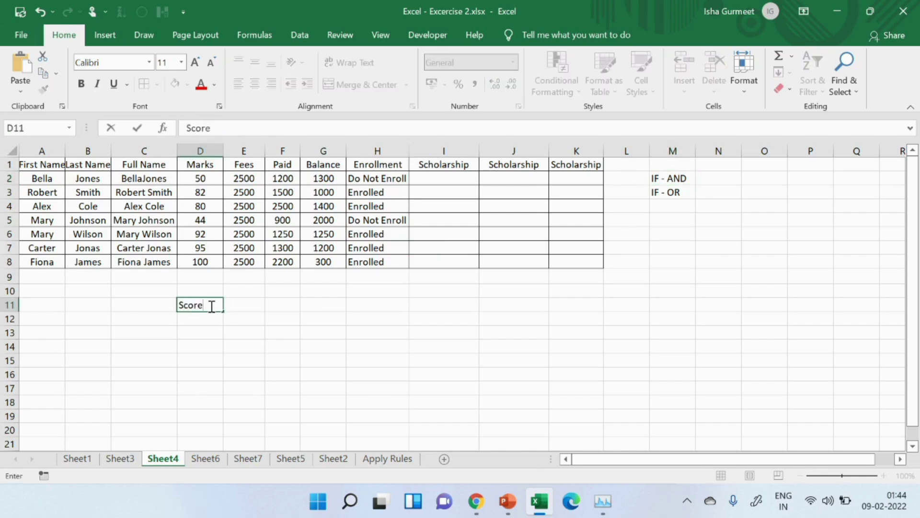
{"action": "type", "text": ">80"}
{"action": "left_click", "coordinate": [232, 305]}
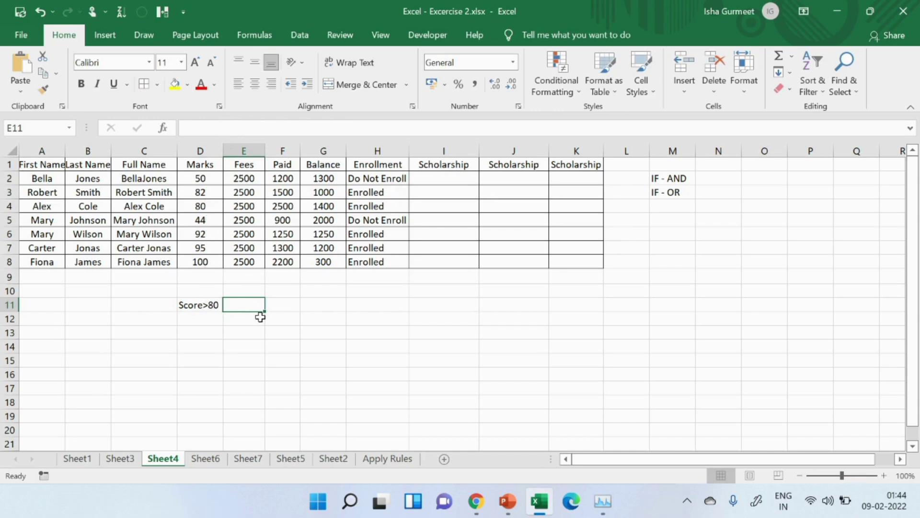
{"action": "type", "text": "Balance<"}
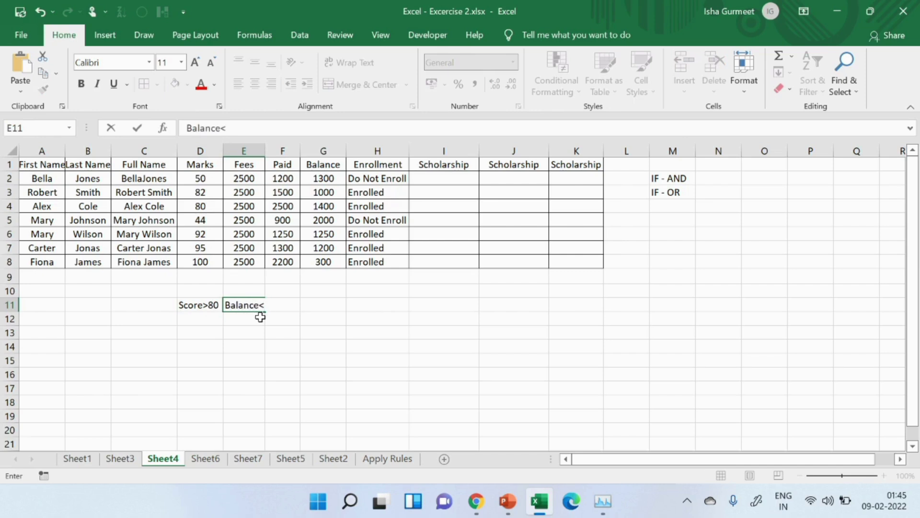
{"action": "type", "text": "="}
{"action": "key", "text": "BackSpace"}
{"action": "type", "text": "=1500"}
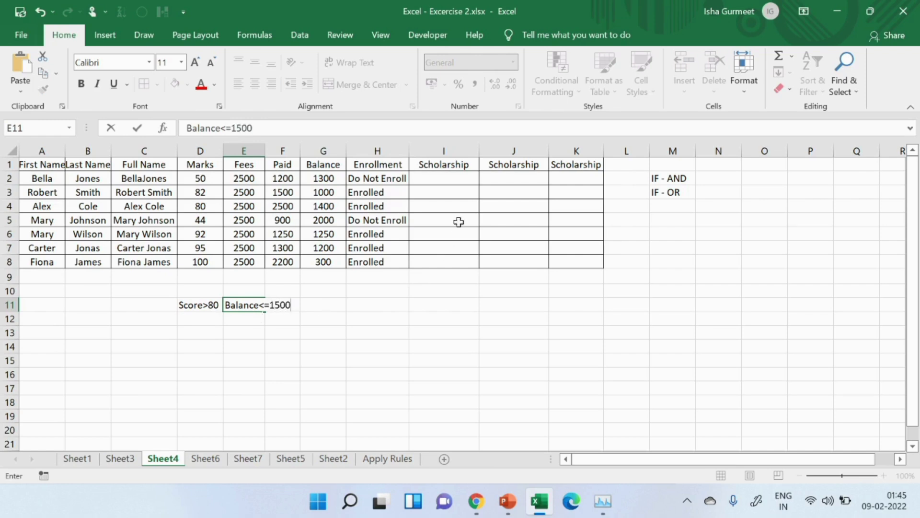
{"action": "left_click", "coordinate": [462, 177]}
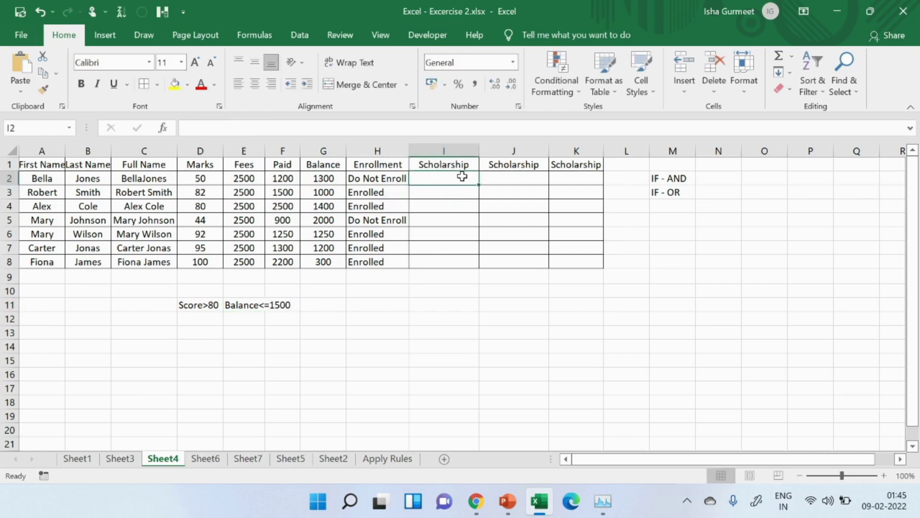
{"action": "left_click", "coordinate": [675, 180]}
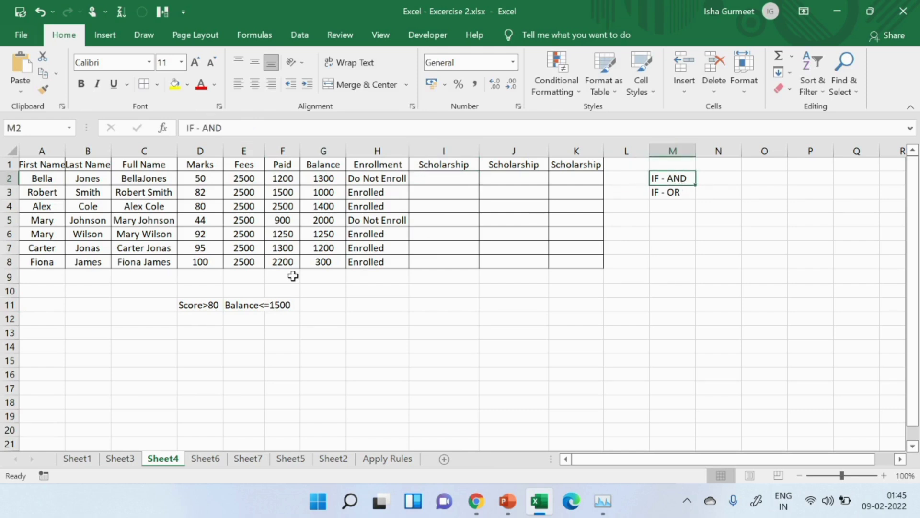
{"action": "left_click", "coordinate": [205, 308]}
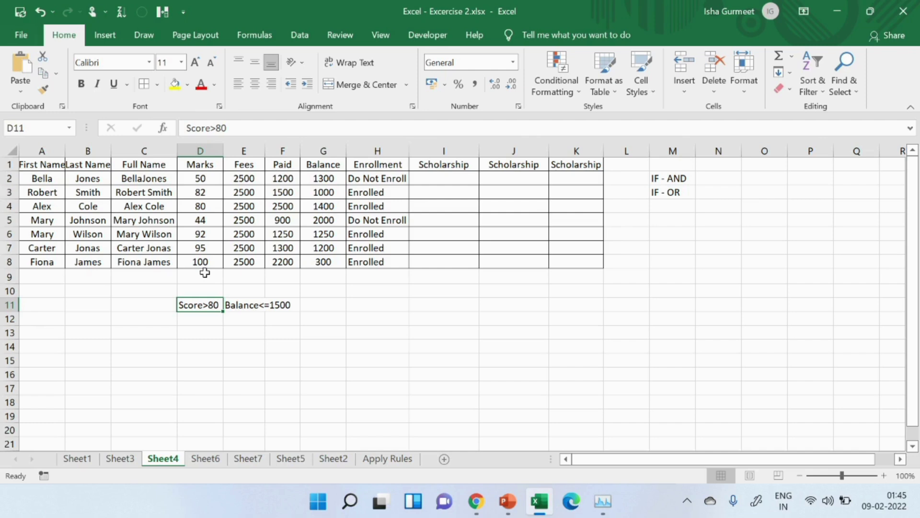
{"action": "left_click", "coordinate": [449, 178]}
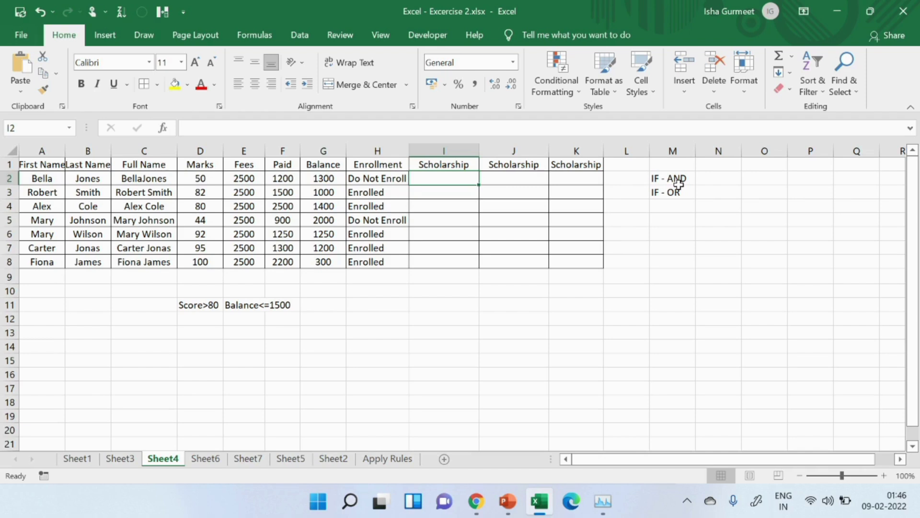
- Start I2's formula as =IF(AND(D2>80,G2<=1500), referencing Marks D2 and Balance G2
{"action": "type", "text": "=IF"}
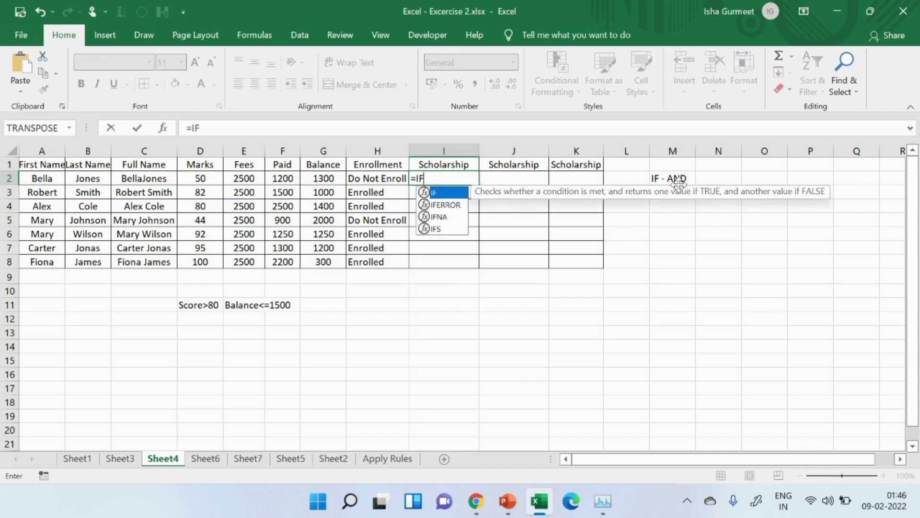
{"action": "type", "text": "("}
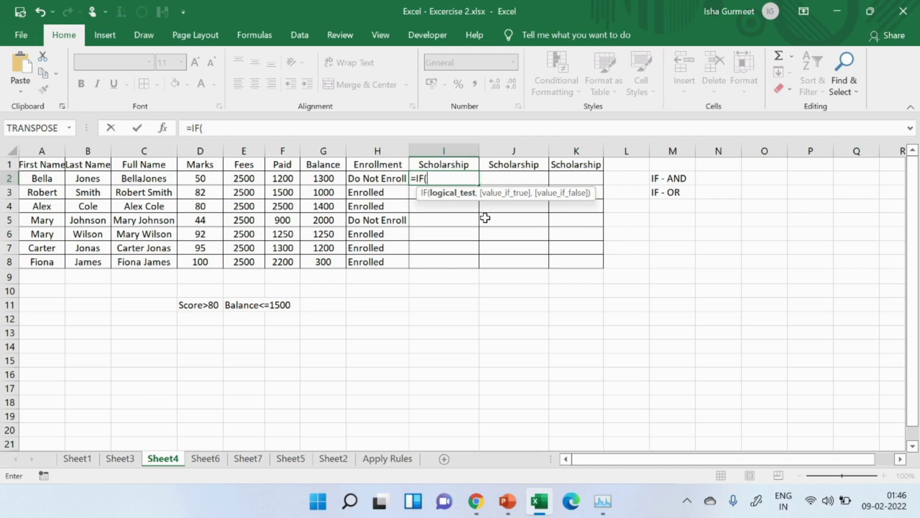
{"action": "type", "text": "AND"}
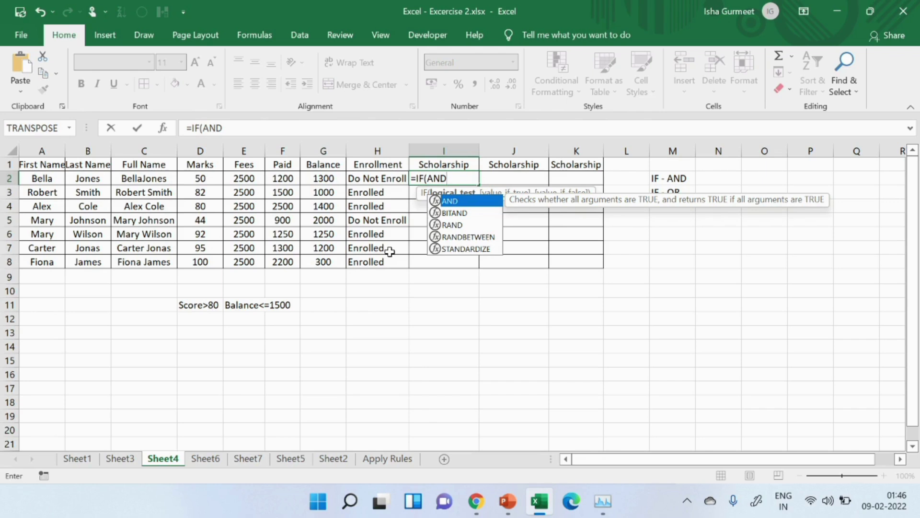
{"action": "type", "text": "("}
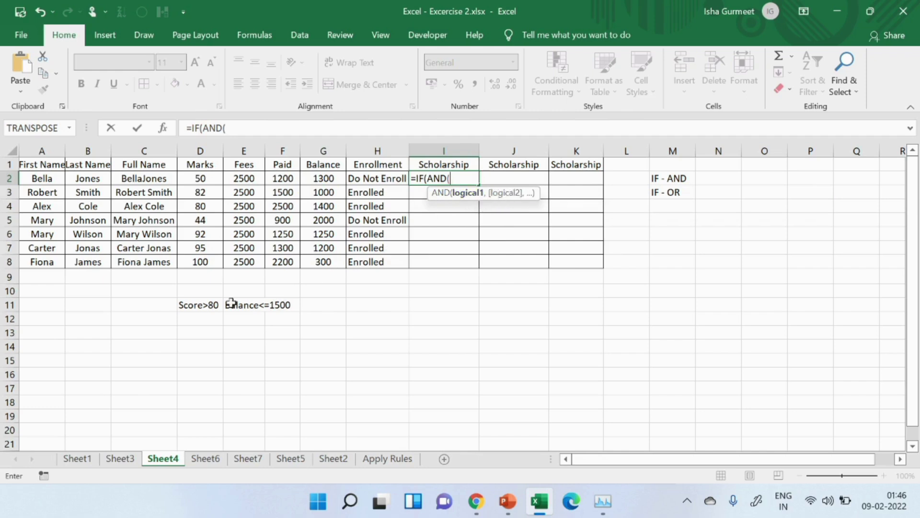
{"action": "left_click", "coordinate": [205, 179]}
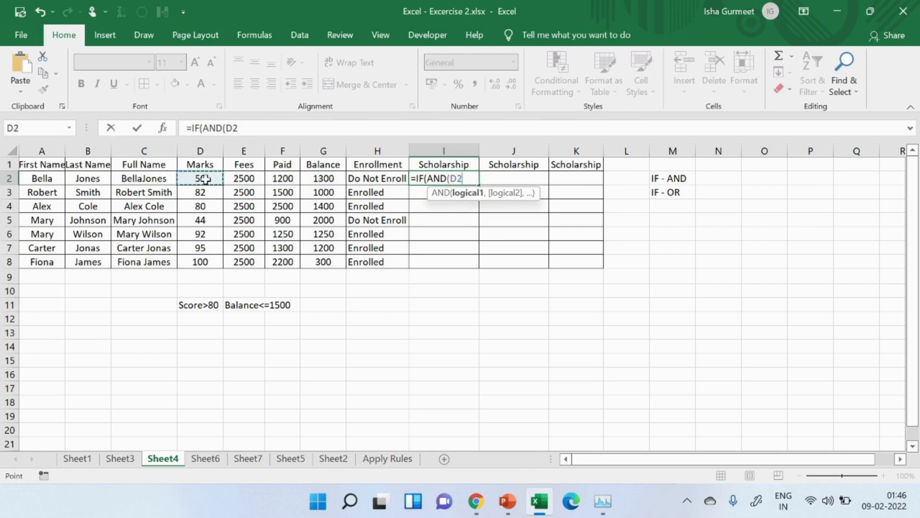
{"action": "type", "text": ">80,"}
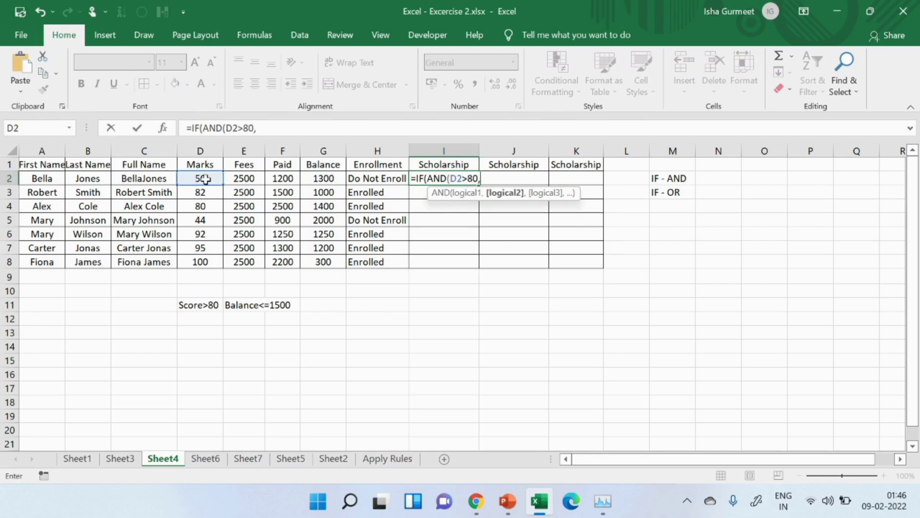
{"action": "left_click", "coordinate": [314, 178]}
{"action": "type", "text": "<=1500"}
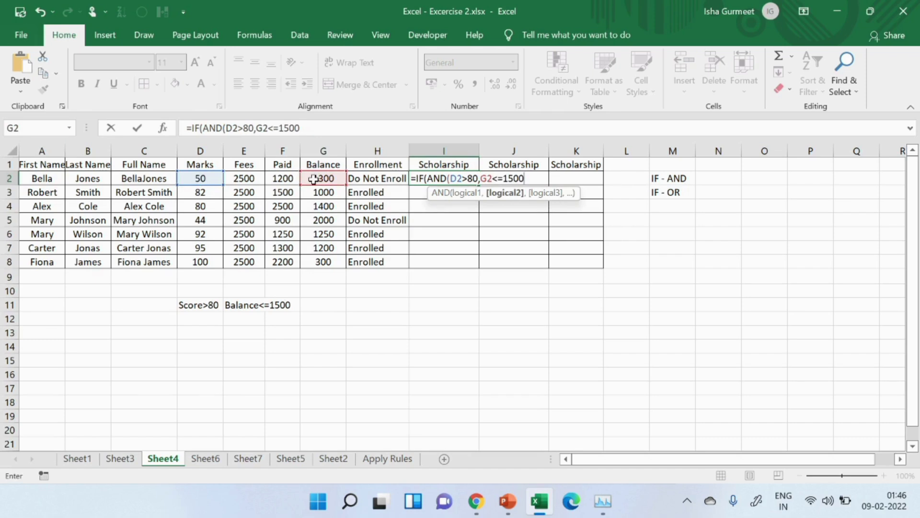
{"action": "type", "text": ")"}
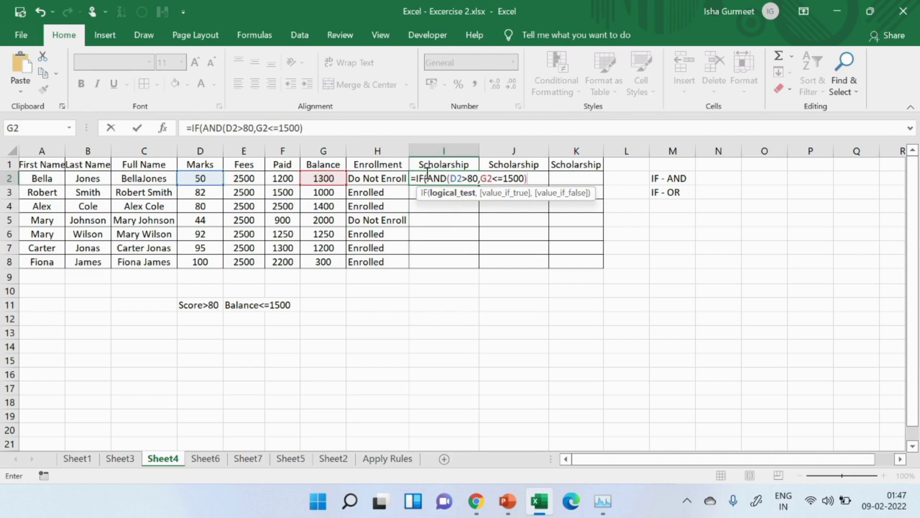
- Complete I2's formula with results "Scholarship" and "No Scholarship" and commit it
{"action": "type", "text": ","}
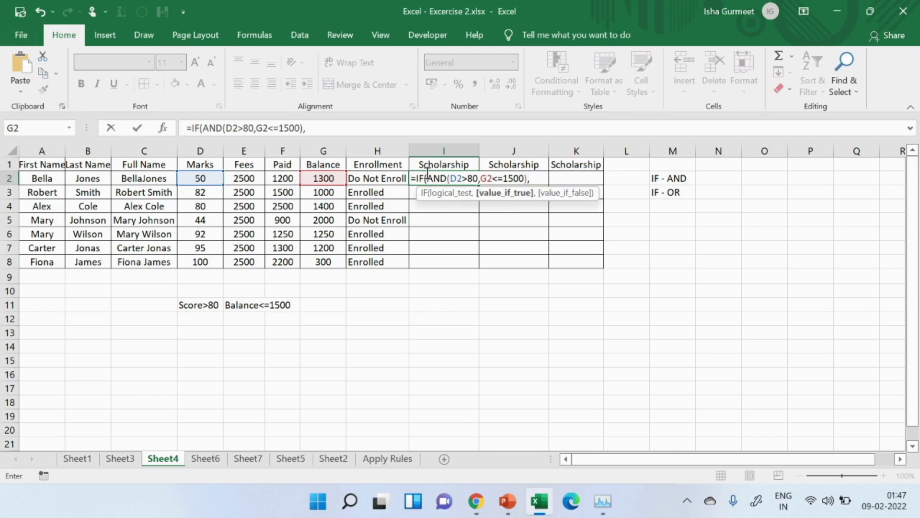
{"action": "type", "text": "\"Scholarsj"}
{"action": "key", "text": "BackSpace"}
{"action": "type", "text": "hip"}
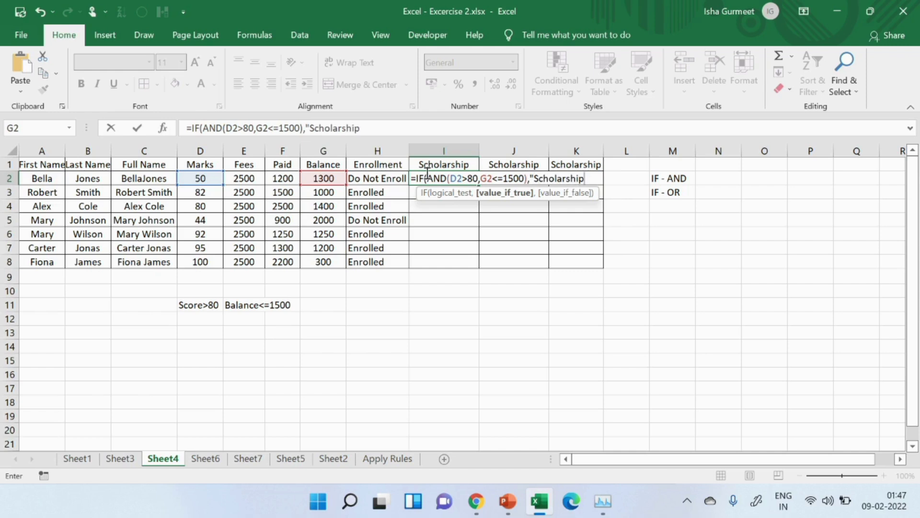
{"action": "type", "text": "\""}
{"action": "type", "text": ","}
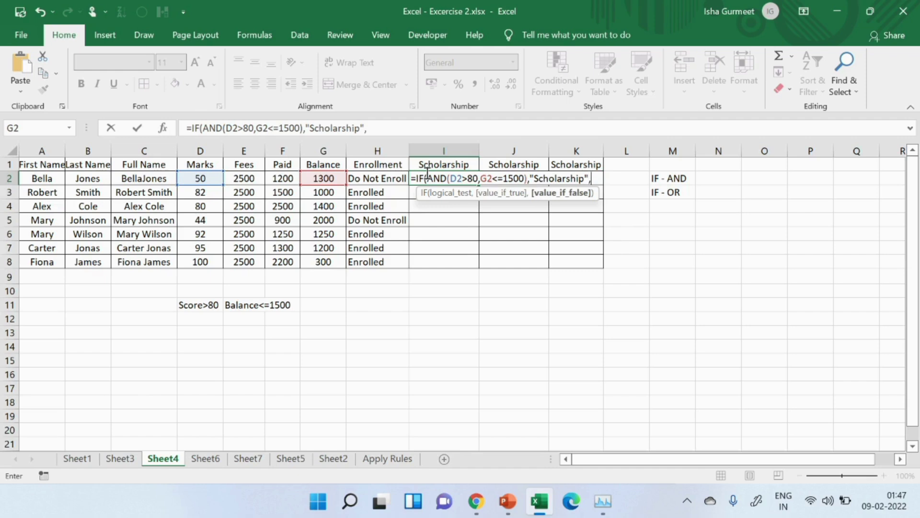
{"action": "type", "text": "\"No Schola"}
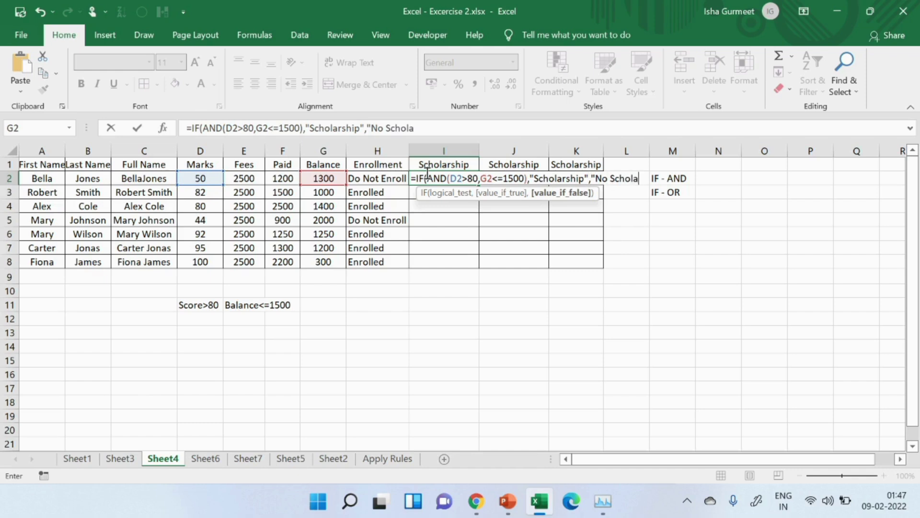
{"action": "type", "text": "rship\""}
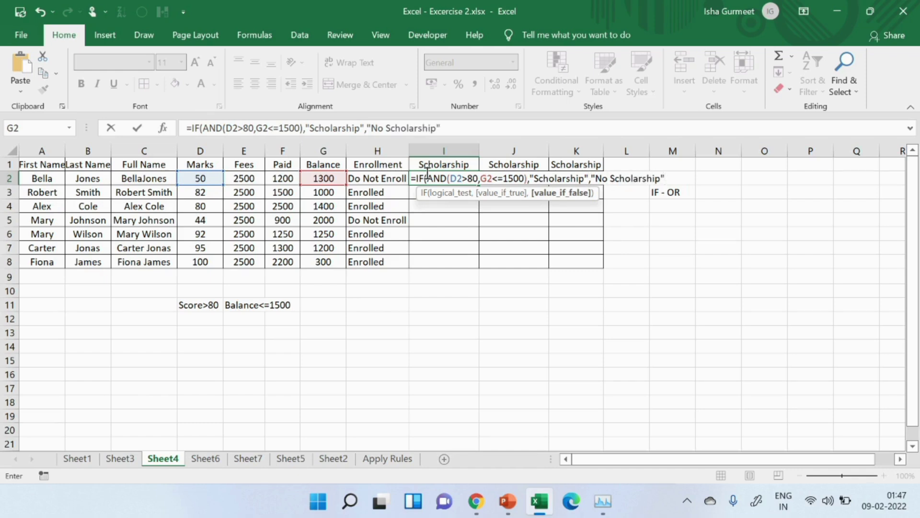
{"action": "type", "text": ")"}
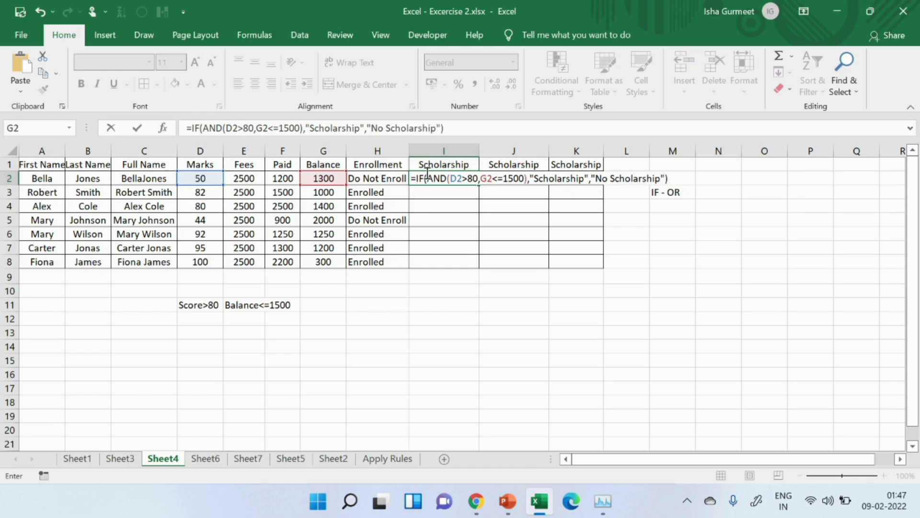
{"action": "key", "text": "Return"}
- Fill the I2 AND formula down through I8 for all seven students
{"action": "left_click", "coordinate": [430, 177]}
{"action": "left_click_drag", "start_coordinate": [478, 186], "coordinate": [479, 267]}
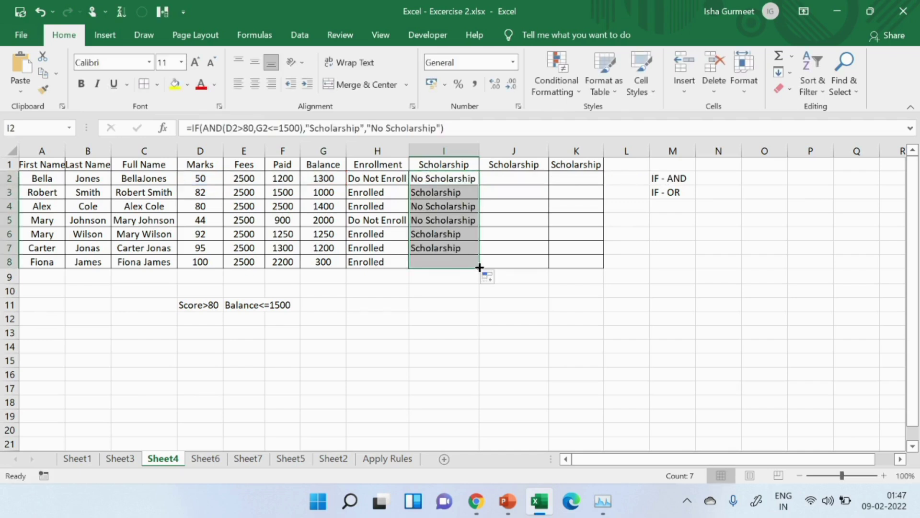
{"action": "left_click", "coordinate": [426, 308]}
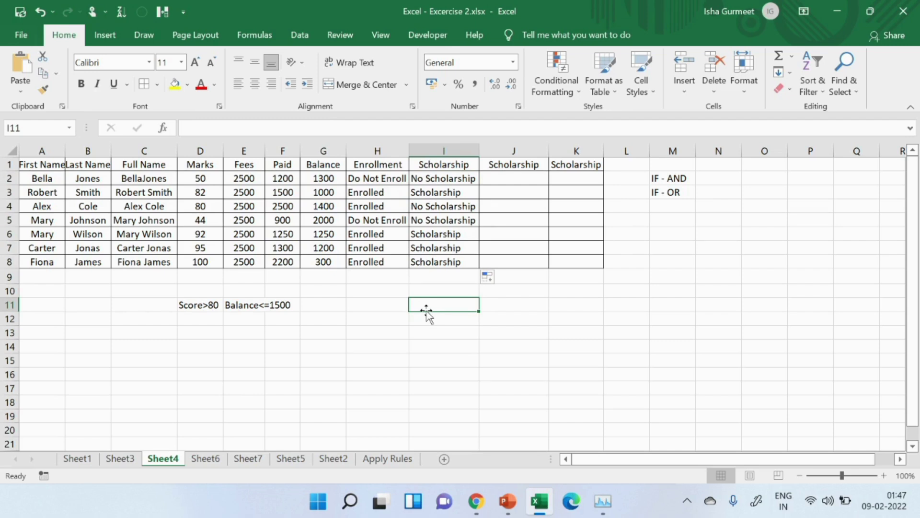
- Type =IF(OR(D2>80,G2<=1500),"Scholarship","No Scholarship") into J2
{"action": "left_click", "coordinate": [673, 191]}
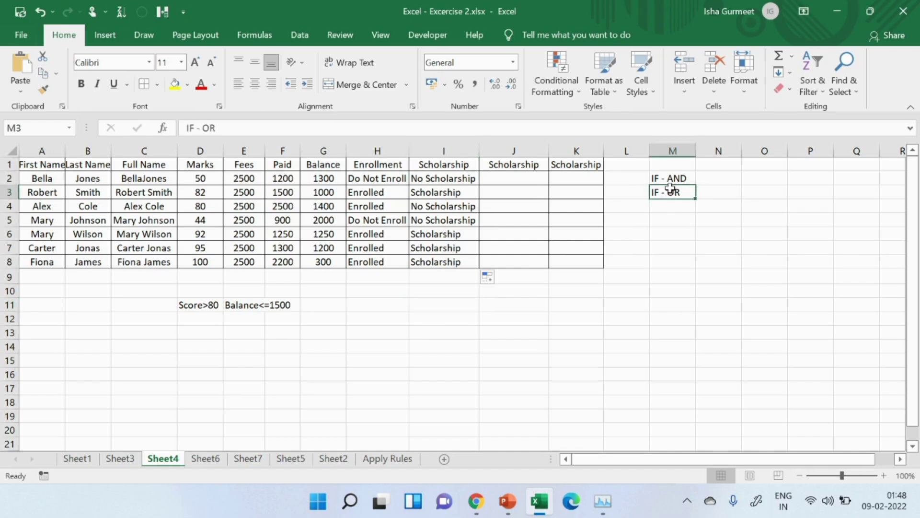
{"action": "left_click", "coordinate": [522, 180]}
{"action": "type", "text": "="}
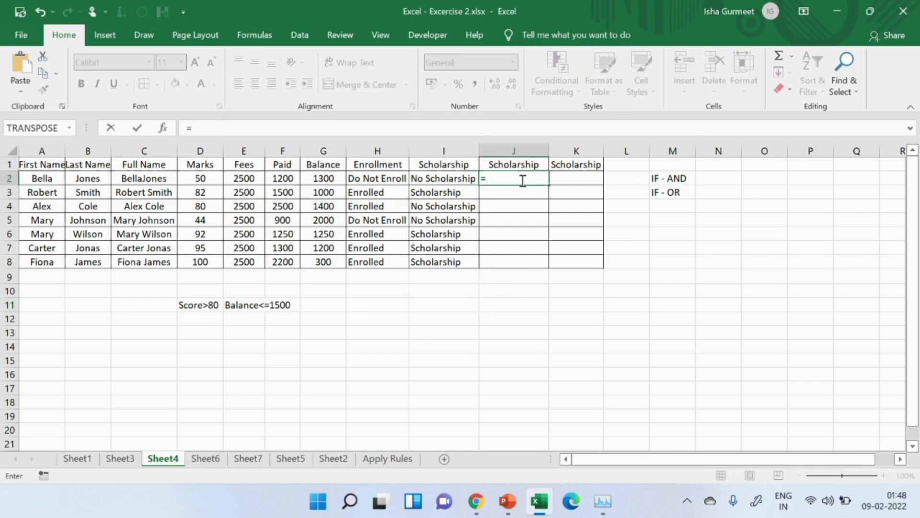
{"action": "type", "text": "IF"}
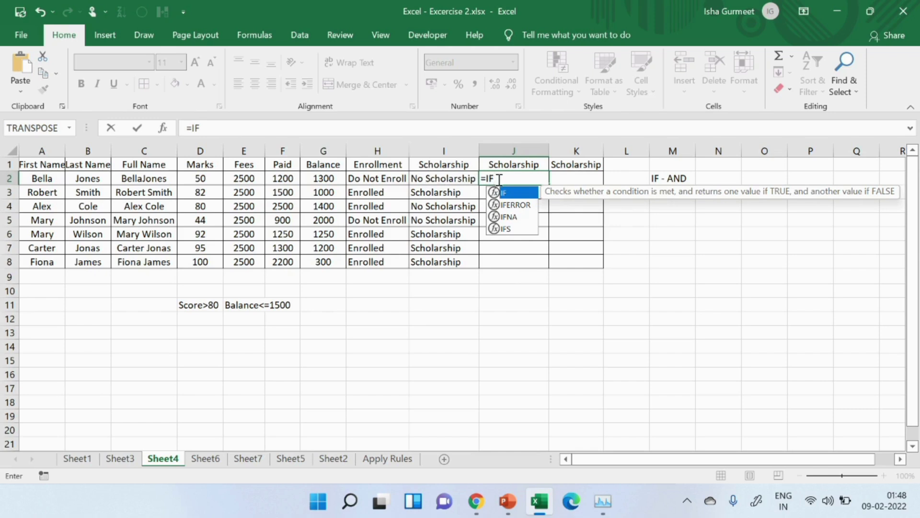
{"action": "type", "text": "(O"}
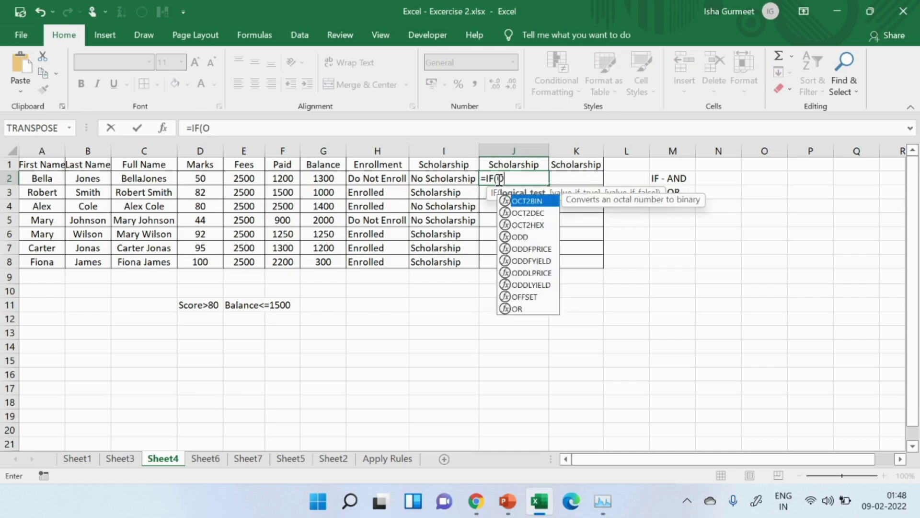
{"action": "type", "text": "R("}
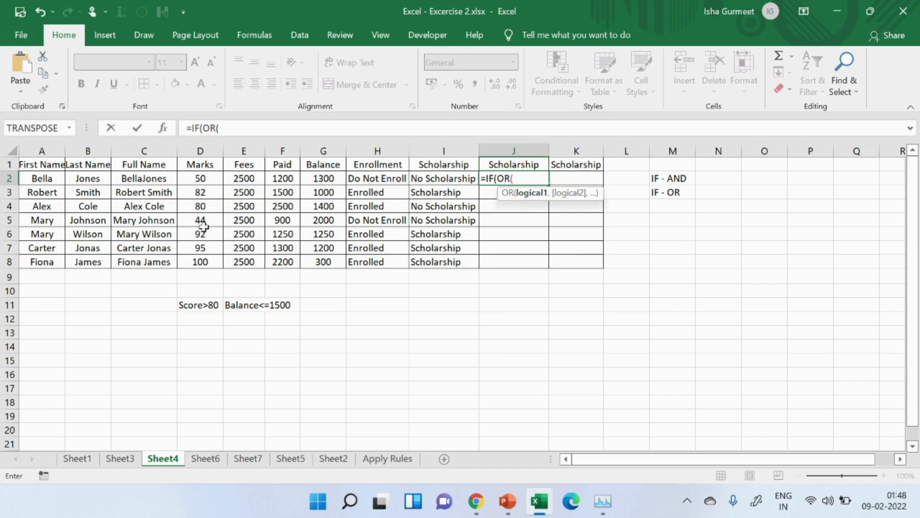
{"action": "left_click", "coordinate": [187, 179]}
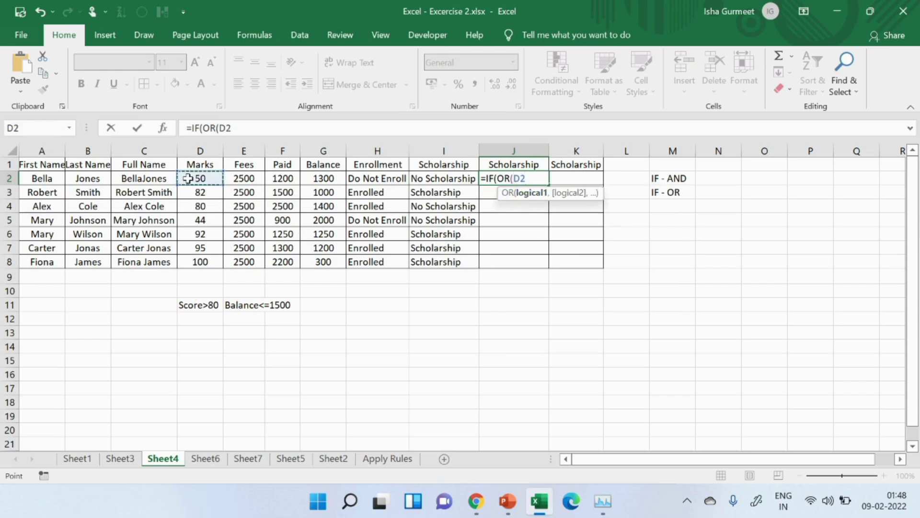
{"action": "type", "text": ">80,"}
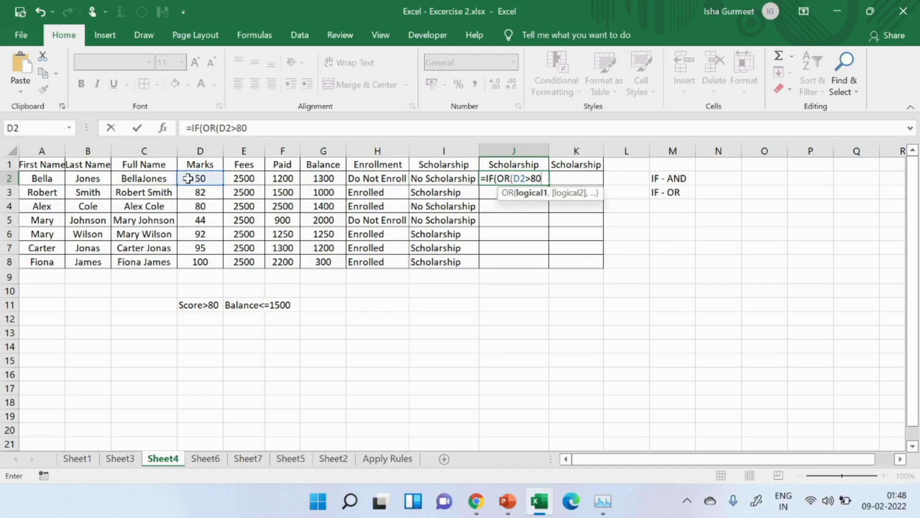
{"action": "left_click", "coordinate": [312, 178]}
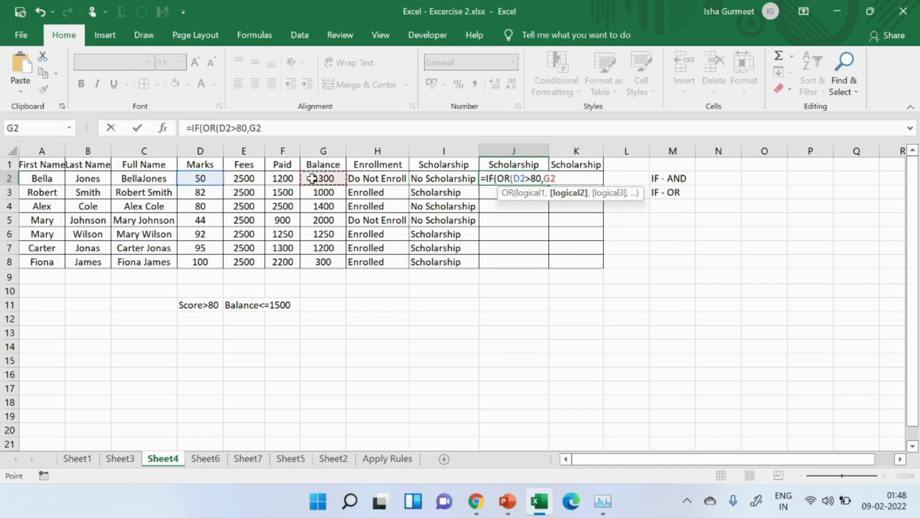
{"action": "type", "text": "<=1500"}
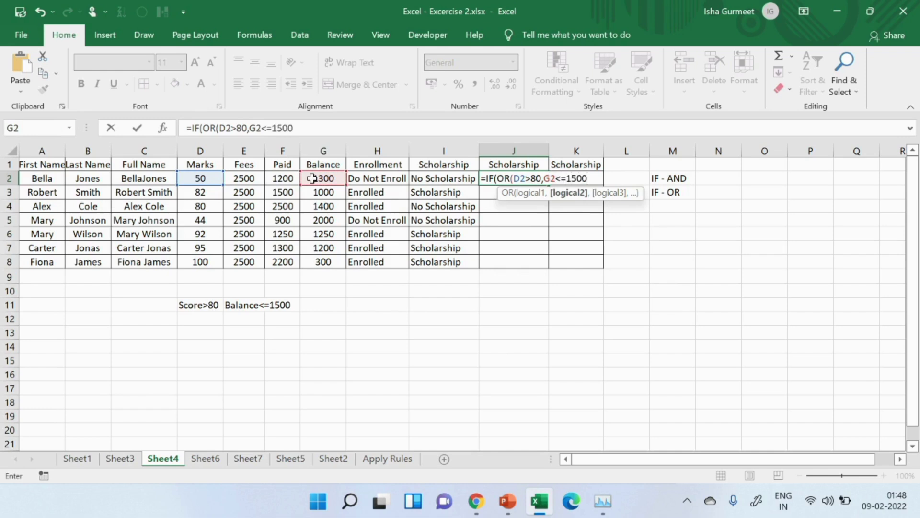
{"action": "type", "text": ")"}
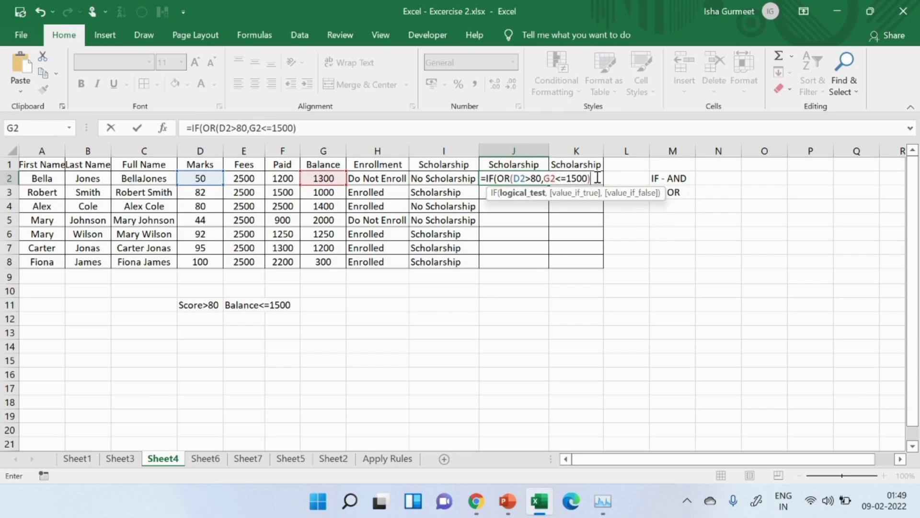
{"action": "type", "text": ","}
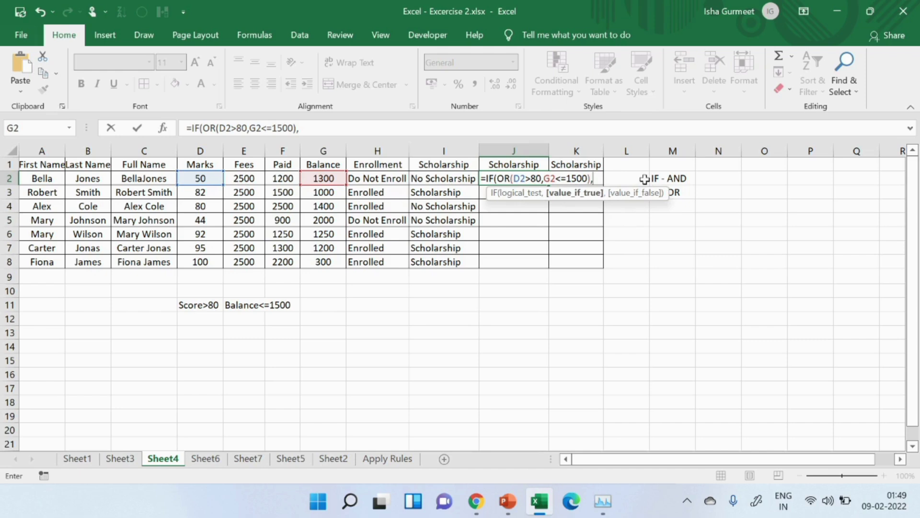
{"action": "type", "text": "\"Scholarship"}
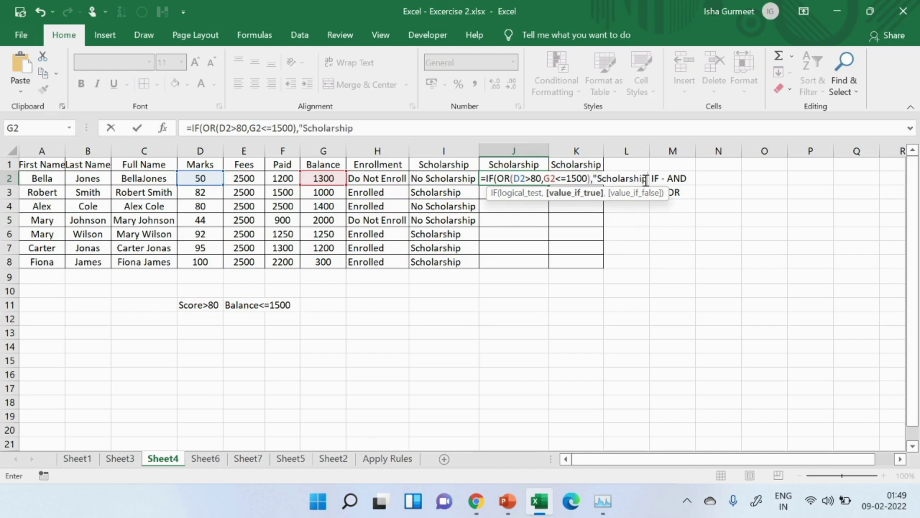
{"action": "type", "text": "\","}
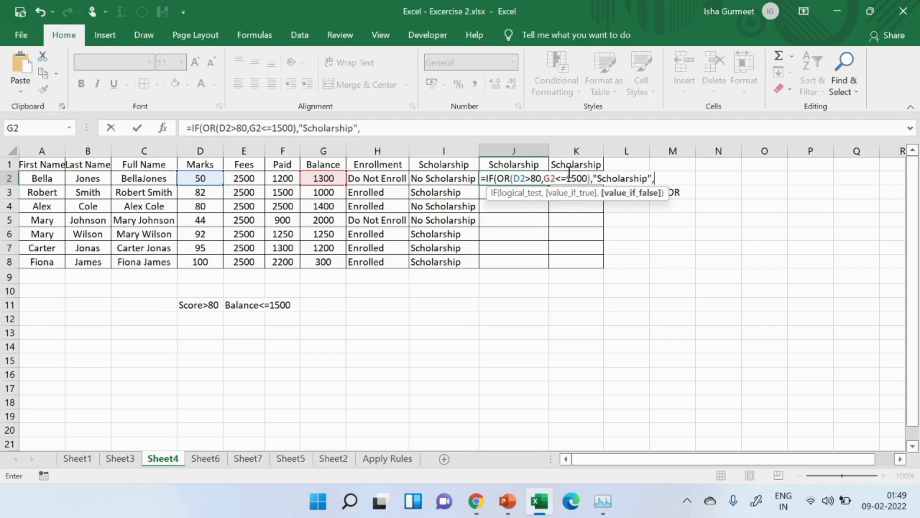
{"action": "type", "text": "\"No Scholarship\")"}
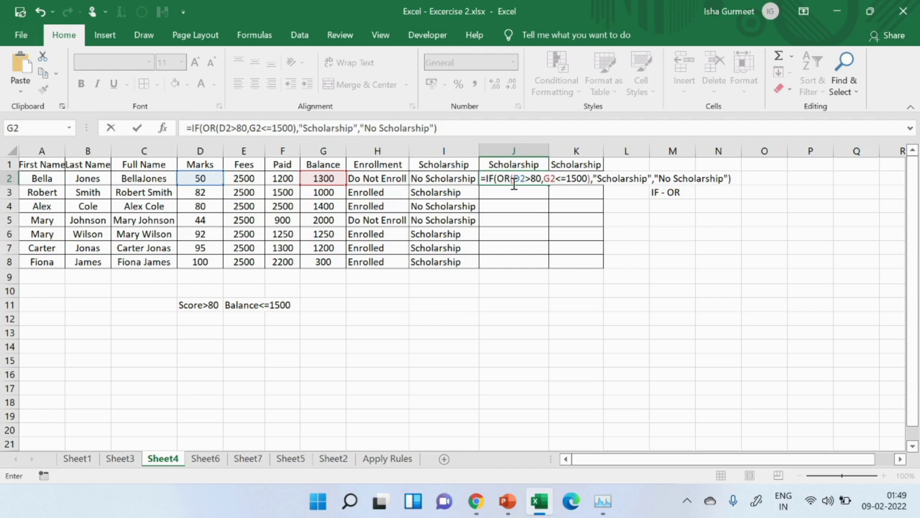
- Commit the J2 OR formula and fill it down through J8
{"action": "key", "text": "Return"}
{"action": "left_click", "coordinate": [526, 179]}
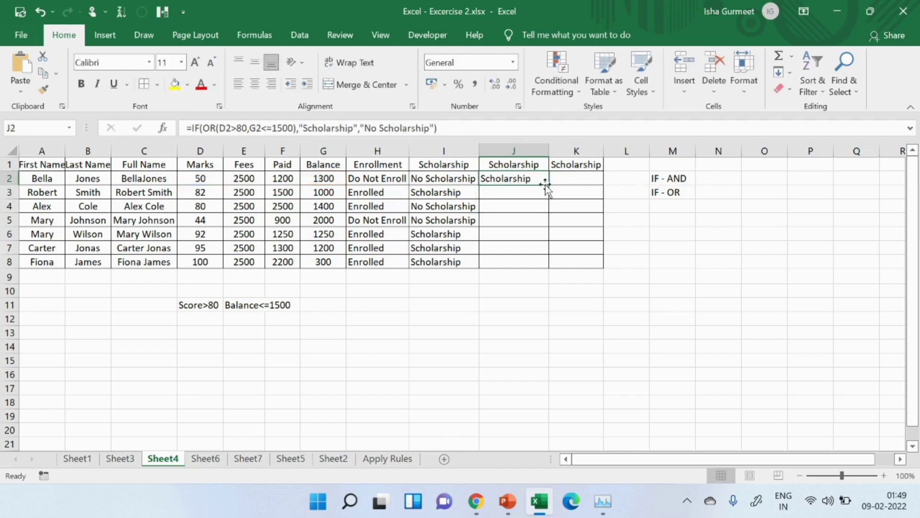
{"action": "left_click_drag", "start_coordinate": [547, 186], "coordinate": [545, 252]}
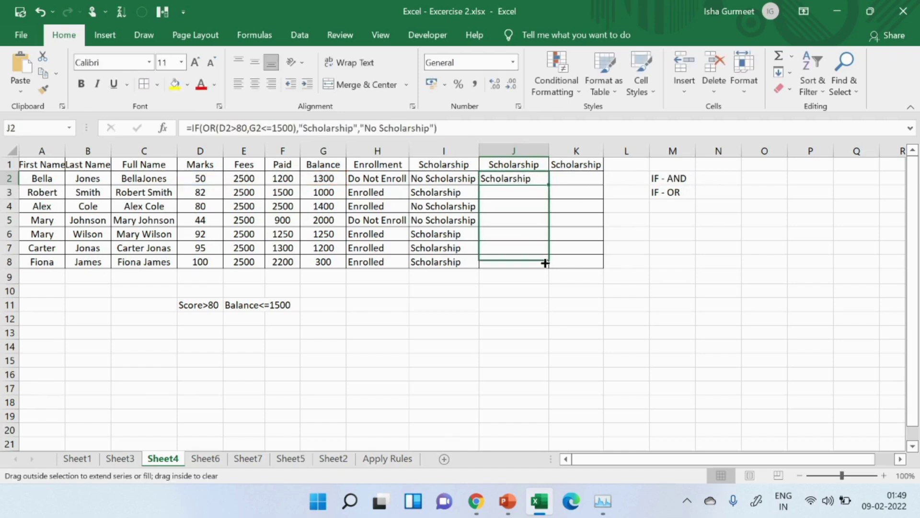
{"action": "left_click_drag", "start_coordinate": [544, 263], "coordinate": [543, 263]}
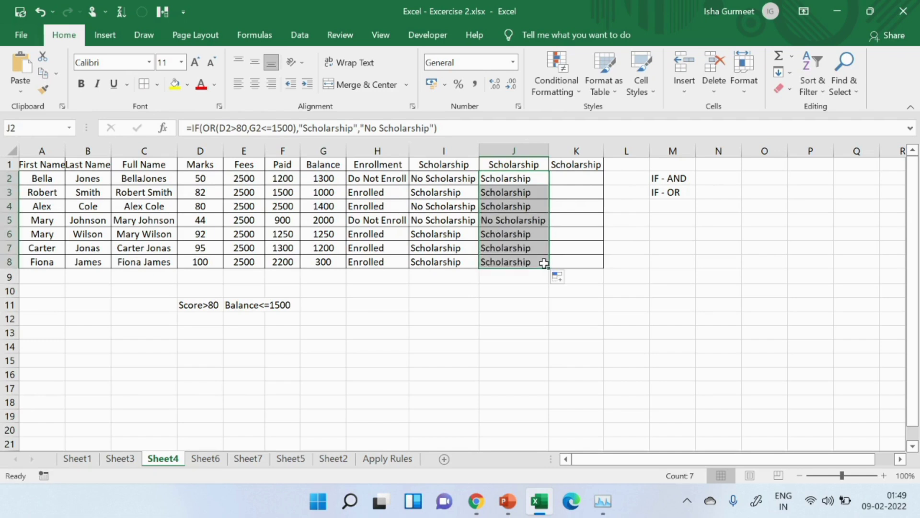